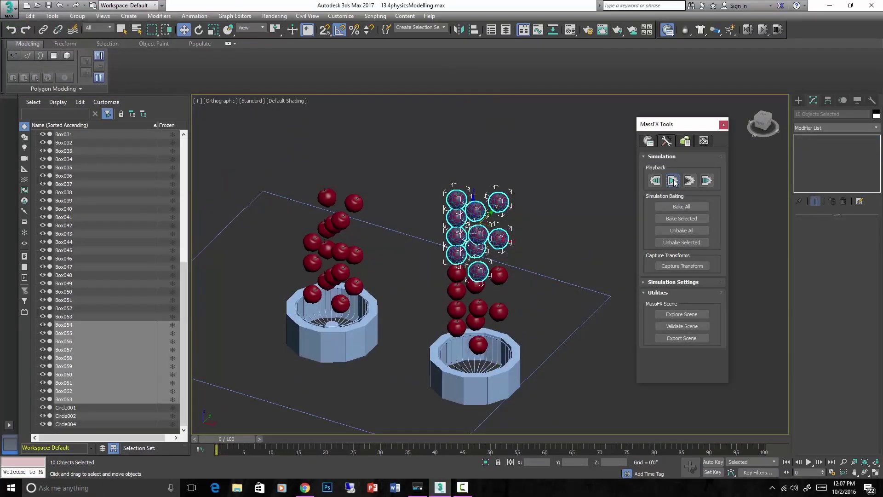
# Run the MassFX simulation, return to the parent wood material, and render from the physical camera.
pyautogui.click(672, 181)
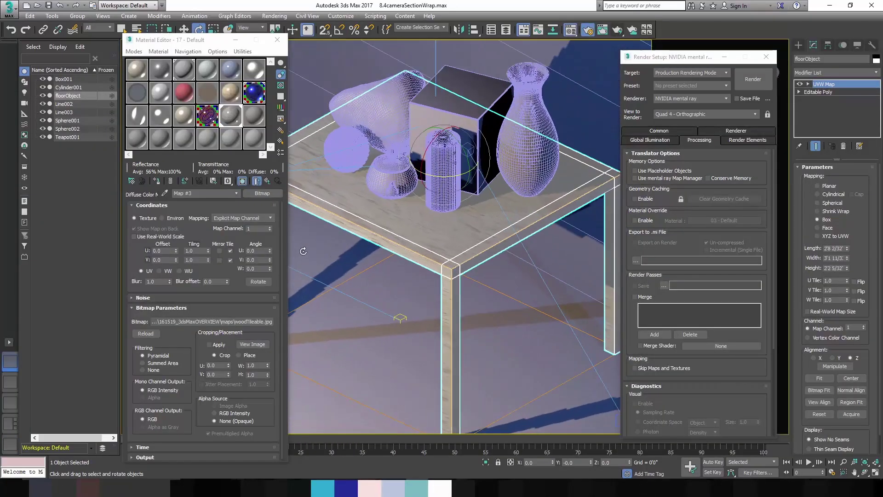
pyautogui.keyDown('alt'); pyautogui.moveTo(529, 266); pyautogui.dragTo(293, 250, button='middle'); pyautogui.keyUp('alt')
pyautogui.click(269, 182)
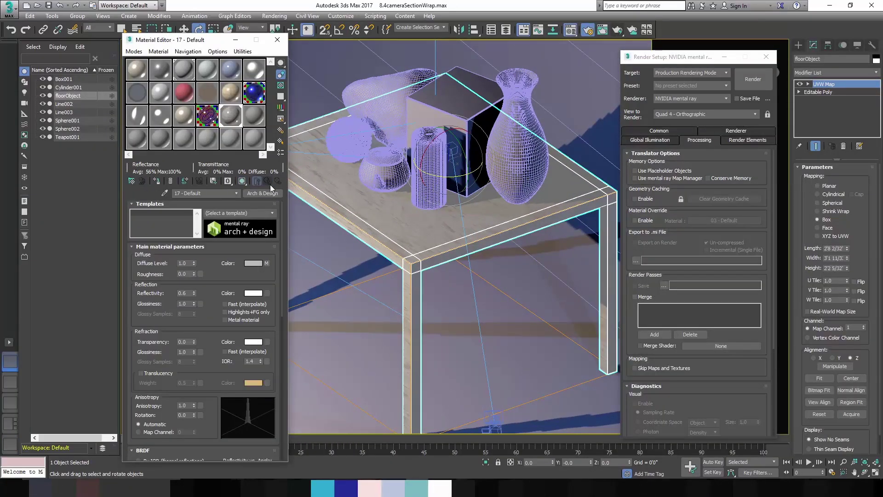
pyautogui.scroll(-3, 222, 270)
pyautogui.scroll(3, 220, 276)
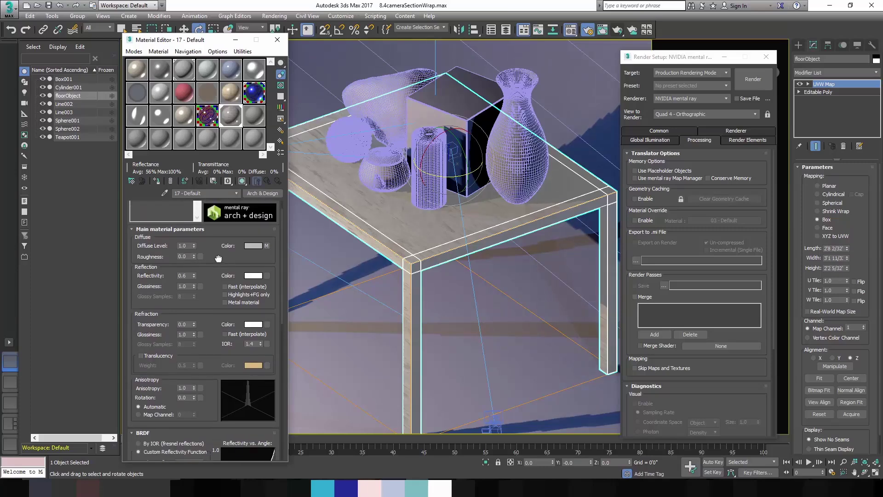
pyautogui.press('c')
pyautogui.hotkey('shift', 'q')
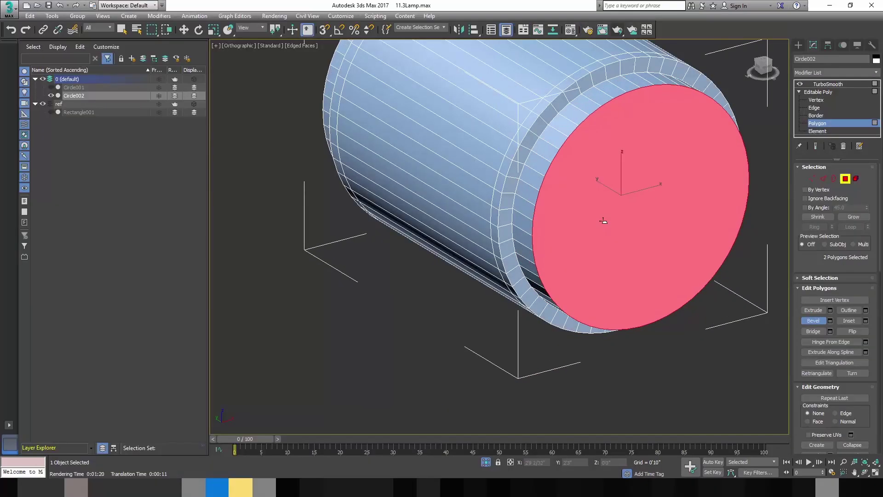
# Bevel the cylinder's selected end polygons inward, then inset them to form a stepped rim.
pyautogui.moveTo(601, 191); pyautogui.dragTo(597, 243)
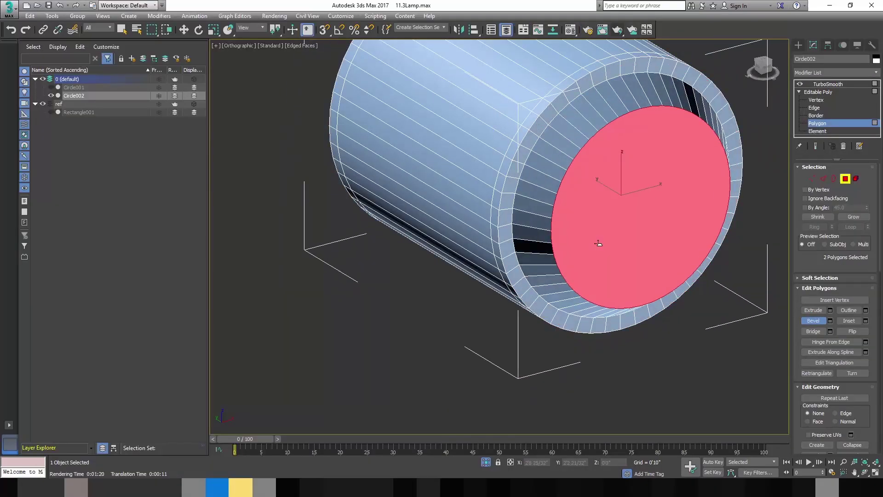
pyautogui.click(842, 320)
pyautogui.scroll(-5, 644, 231)
pyautogui.scroll(5, 625, 208)
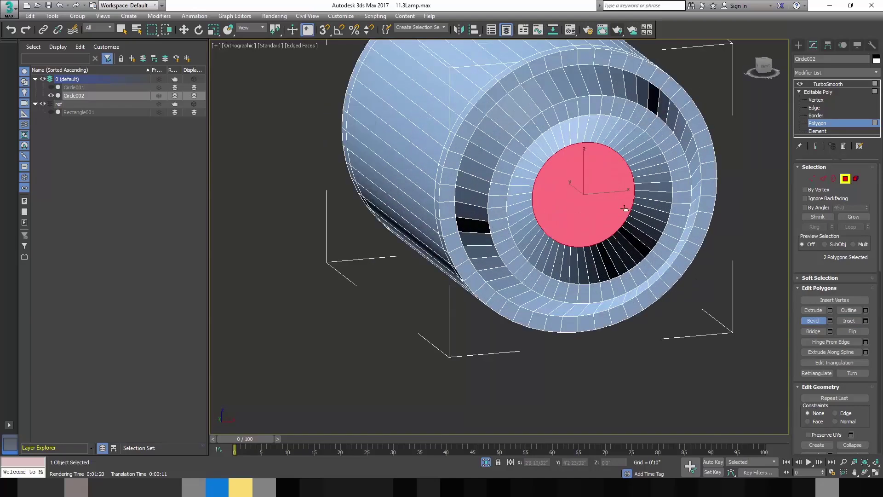
pyautogui.moveTo(576, 169)
pyautogui.keyDown('alt'); pyautogui.mouseDown(button='middle')
pyautogui.moveTo(617, 184)
pyautogui.moveTo(682, 179)
pyautogui.mouseUp(button='middle'); pyautogui.keyUp('alt')
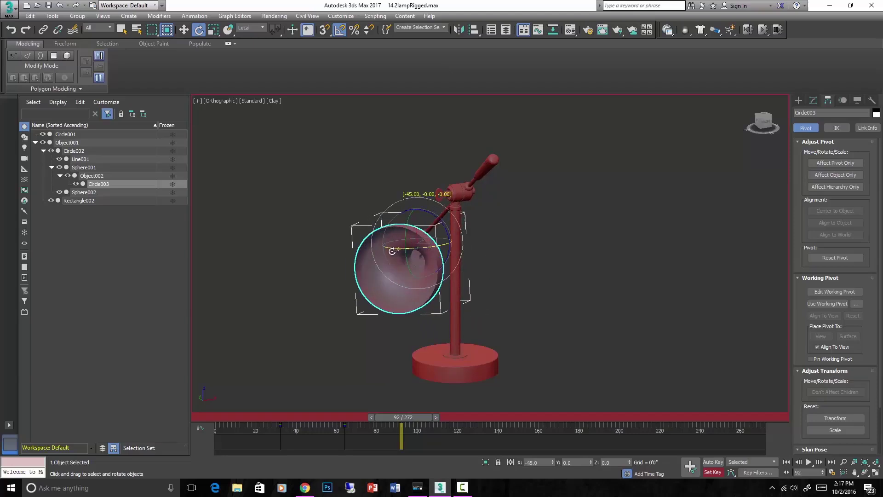
# Tilt the rigged lamp's shade with the rotate gizmo until it reads -25 degrees.
pyautogui.moveTo(394, 251); pyautogui.dragTo(403, 252)
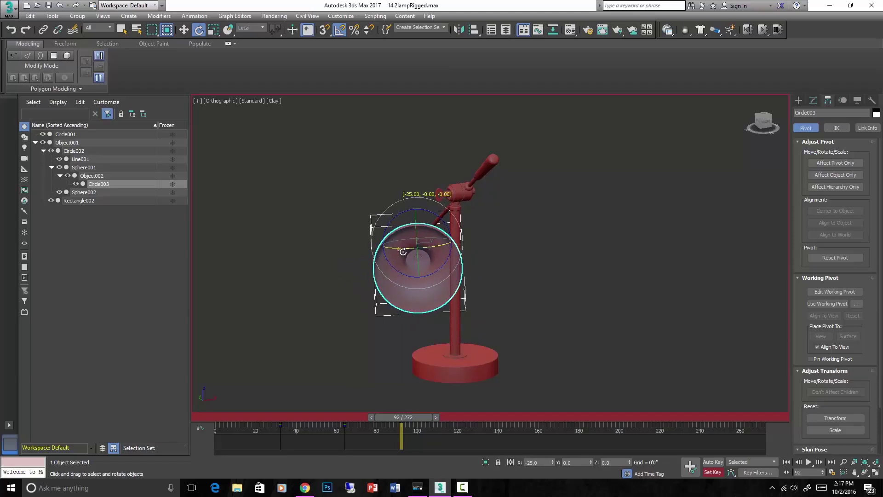